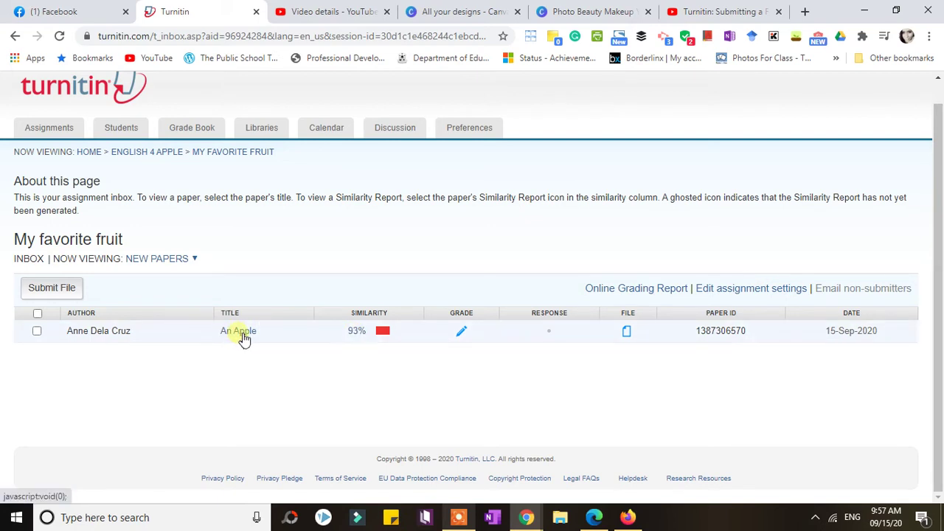
Open the 93% similarity report for 'An Apple' and maximize the Feedback Studio window.
click(359, 331)
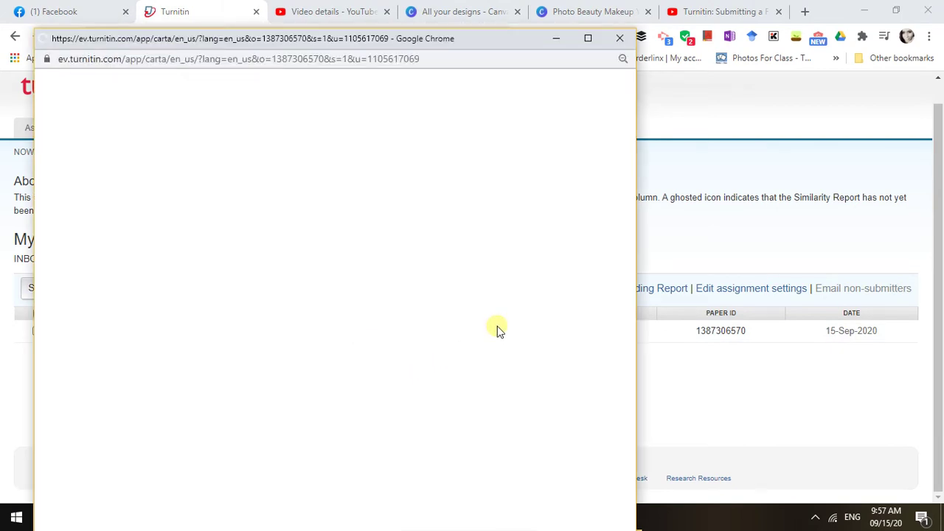
click(588, 41)
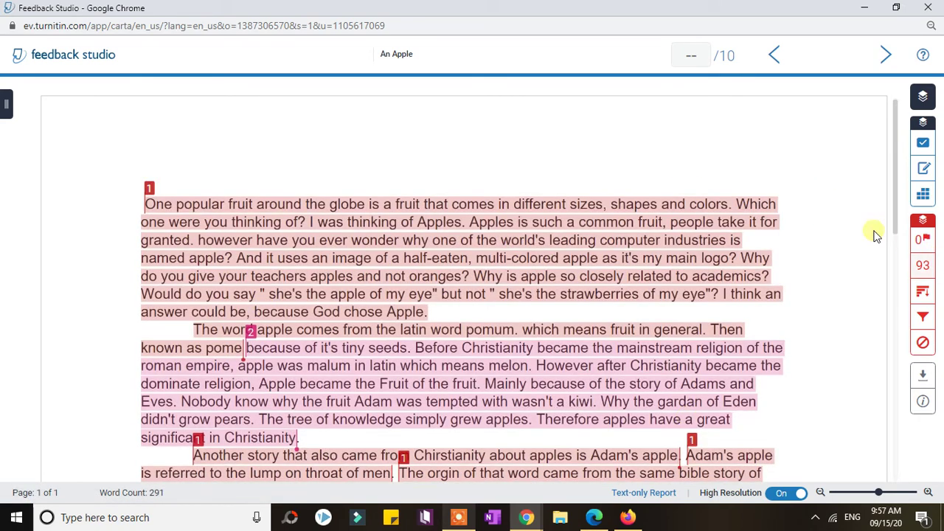
scroll(893, 222, down, 2)
scroll(897, 236, up, 1)
scroll(892, 233, down, 2)
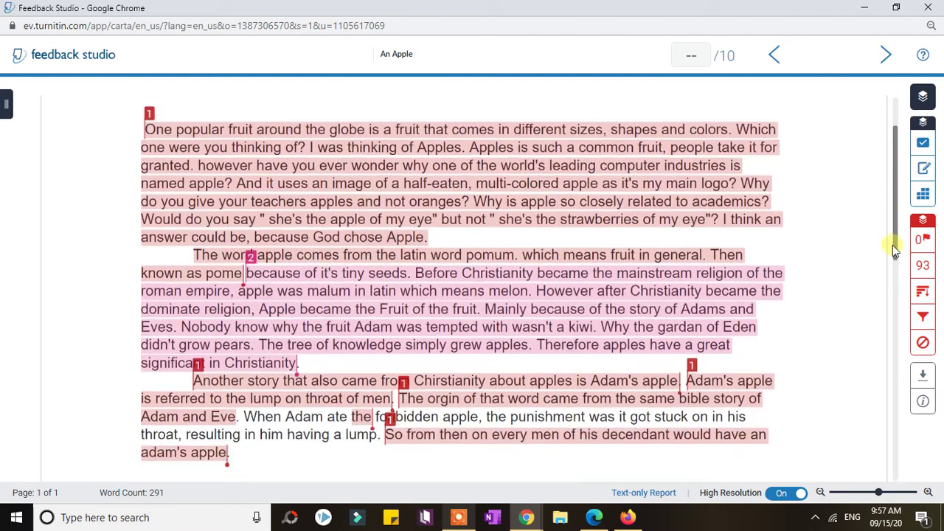
scroll(892, 221, up, 2)
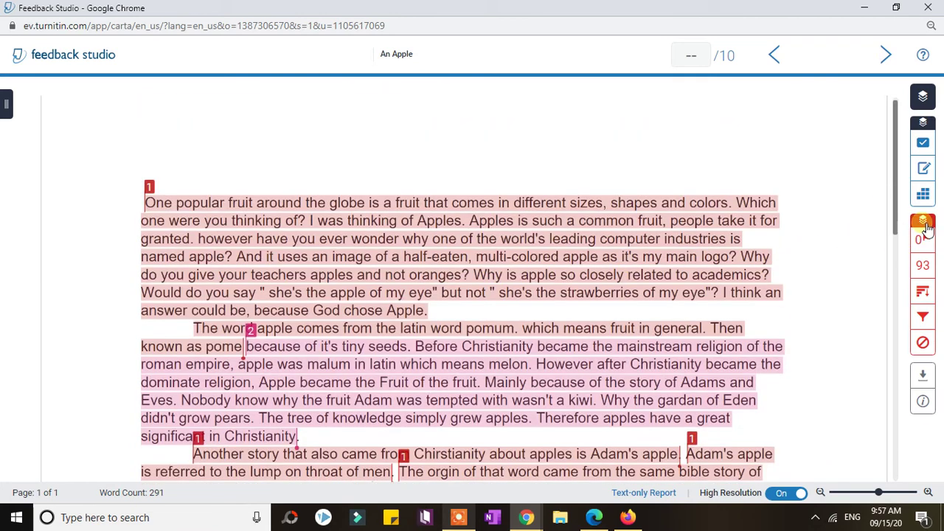
scroll(897, 231, down, 1)
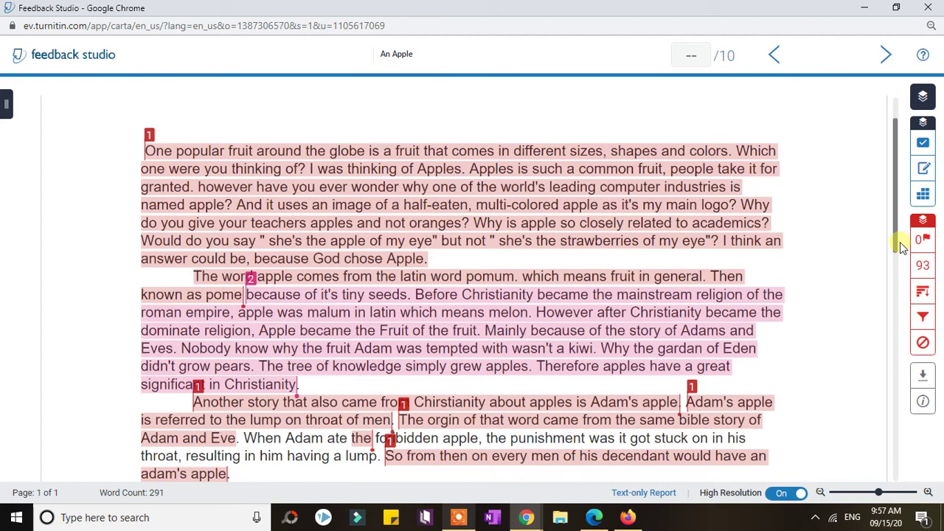
scroll(900, 243, down, 1)
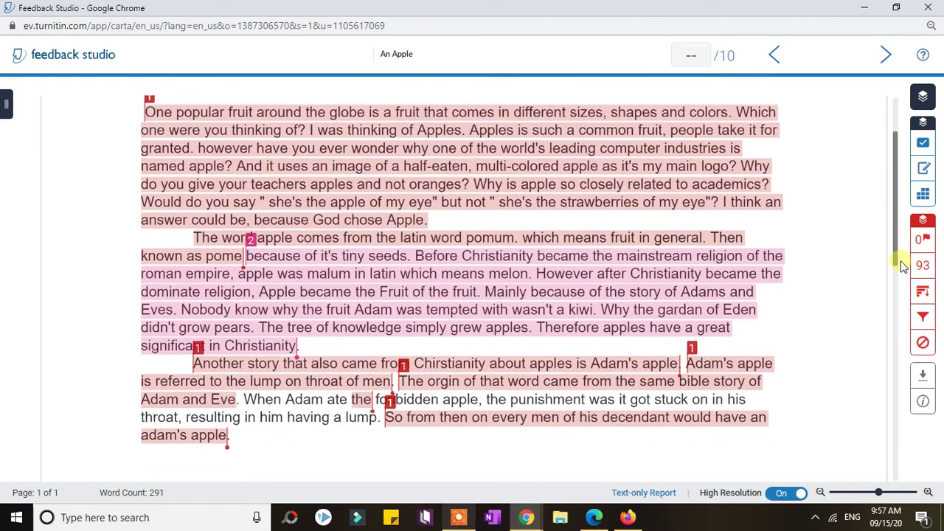
scroll(897, 254, up, 1)
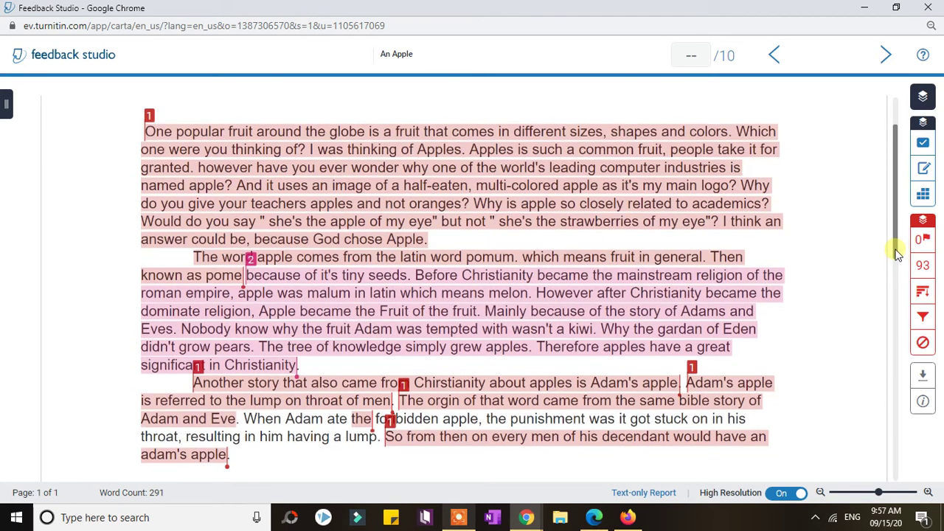
scroll(898, 255, up, 1)
scroll(893, 236, down, 1)
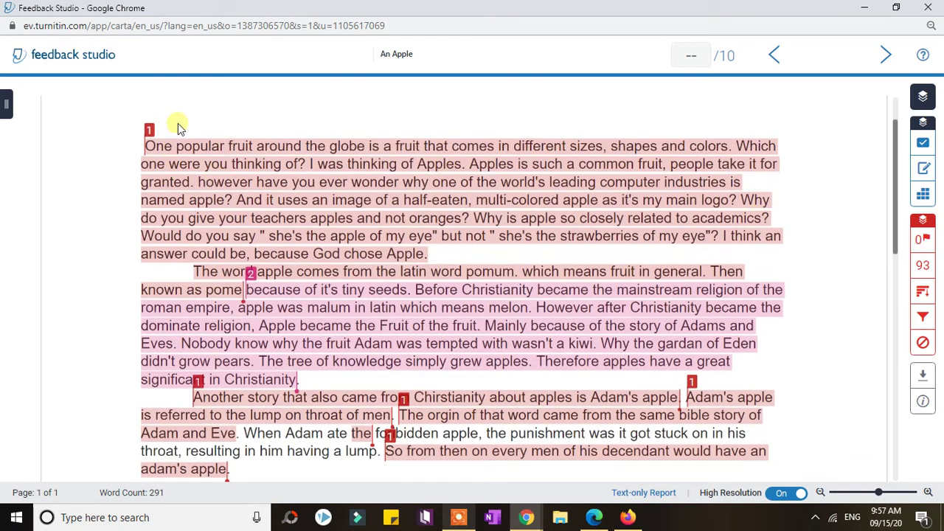
scroll(889, 247, down, 1)
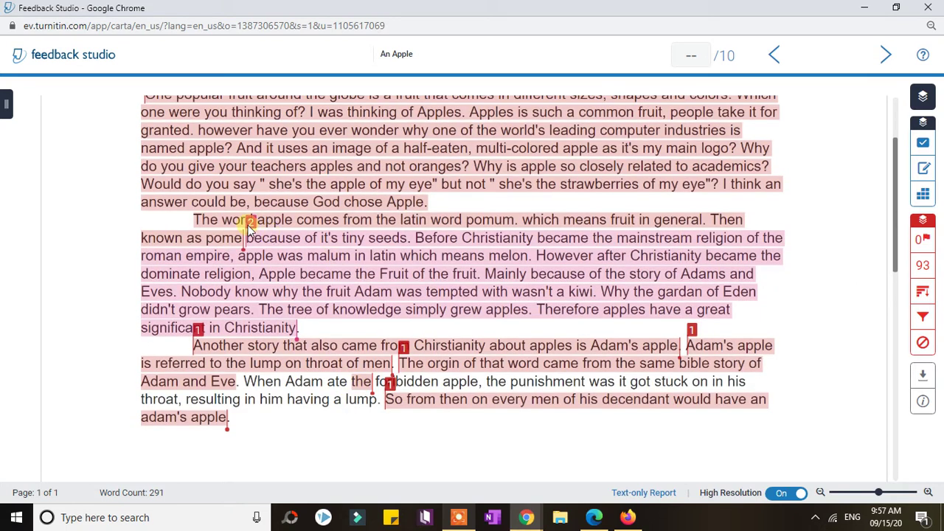
drag(896, 263, 898, 220)
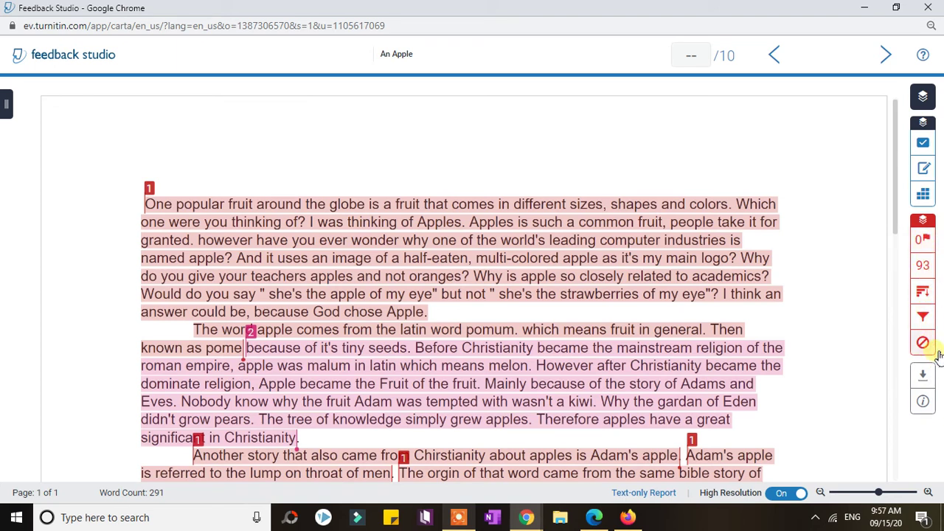
click(931, 270)
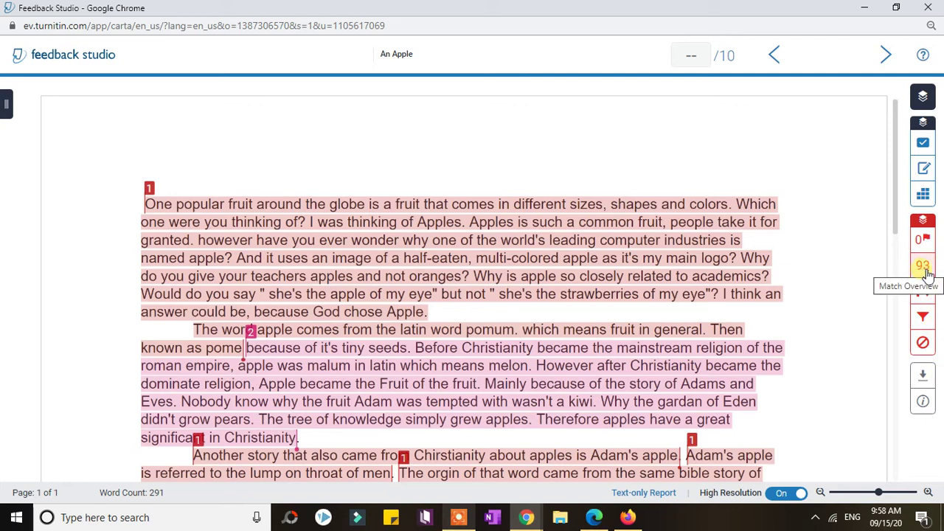
click(924, 267)
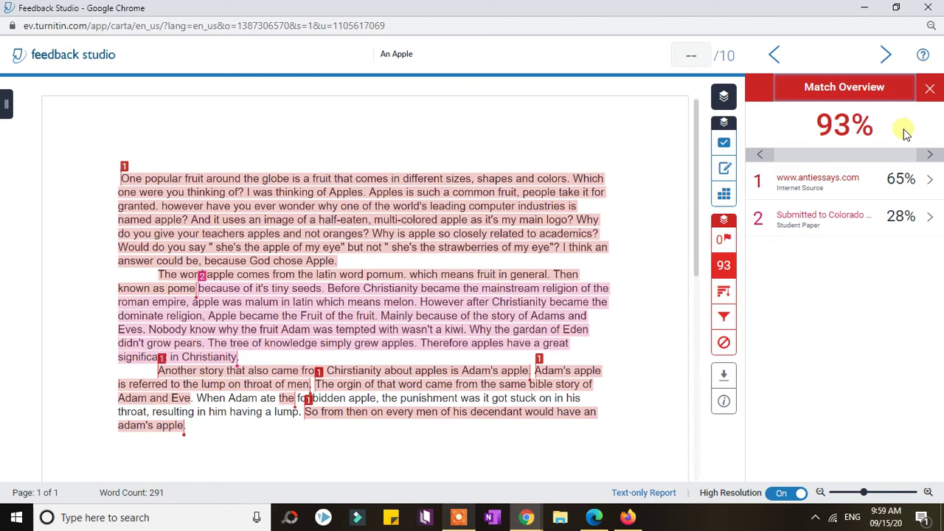
click(930, 183)
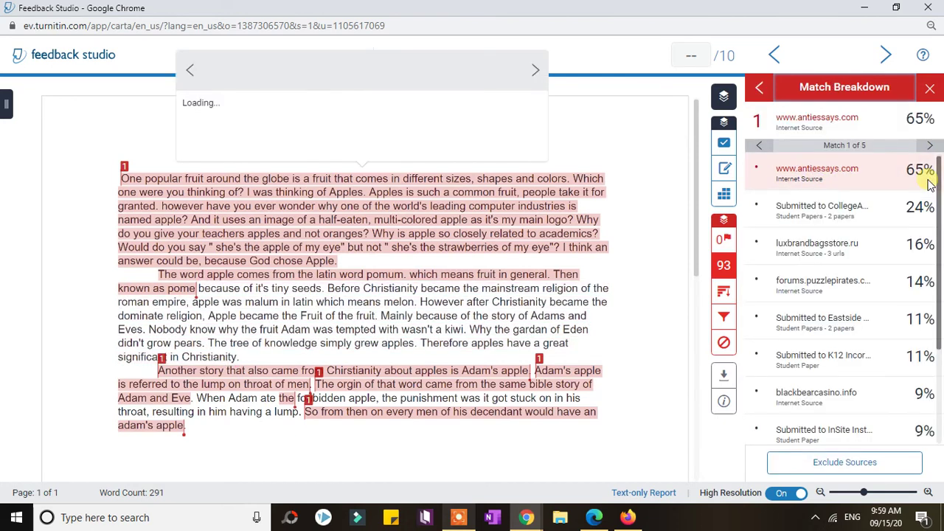
Scroll the antiessays.com source list and view its Full Source Text beside the paper.
mouse_move(938, 212)
mouse_down()
mouse_move(931, 316)
mouse_move(934, 196)
mouse_up()
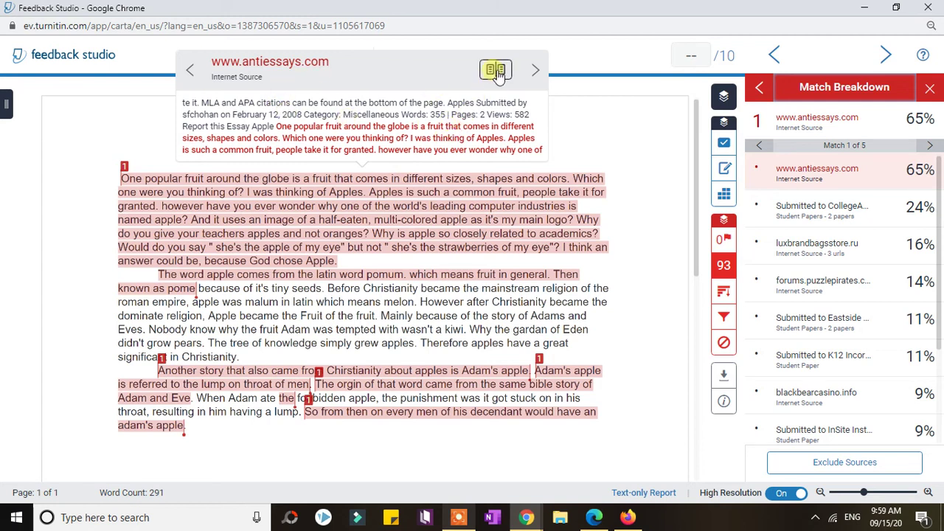
click(496, 71)
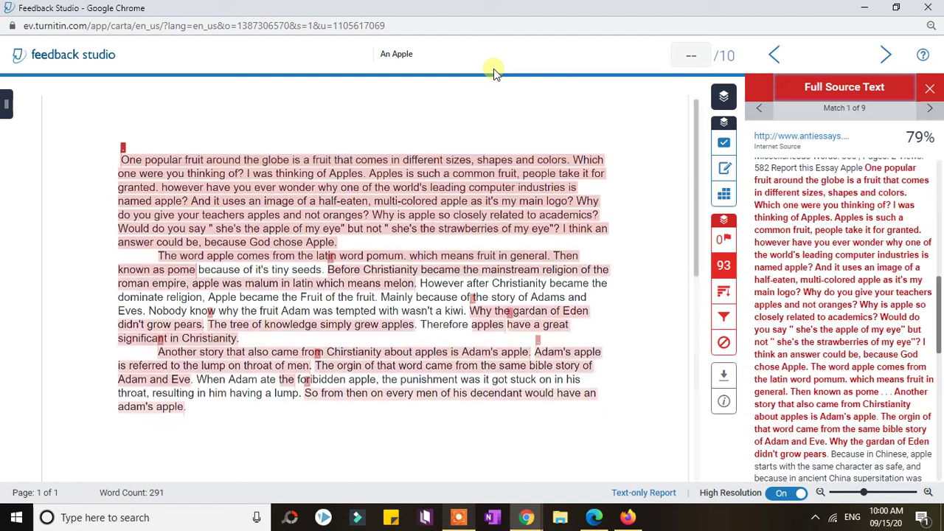
scroll(940, 301, up, 2)
scroll(939, 301, down, 1)
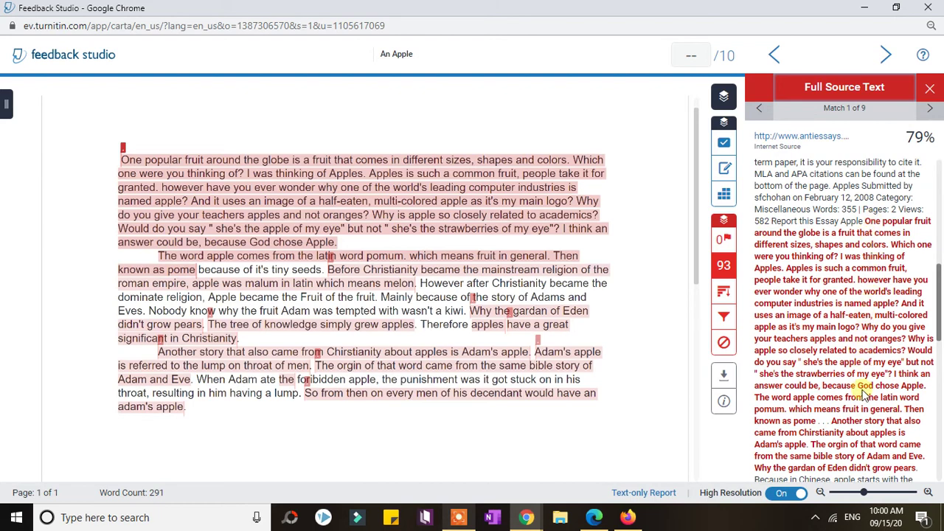
drag(938, 318, 941, 362)
scroll(941, 362, up, 5)
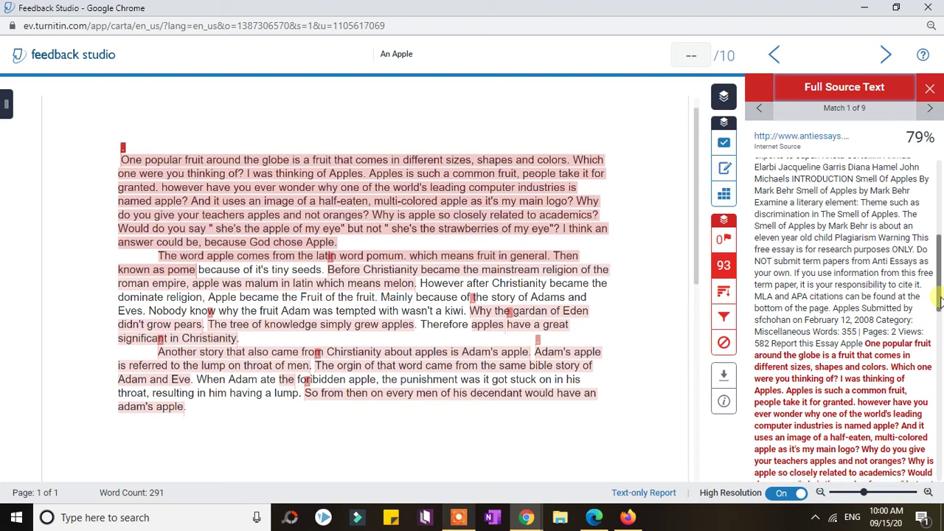
scroll(941, 301, down, 4)
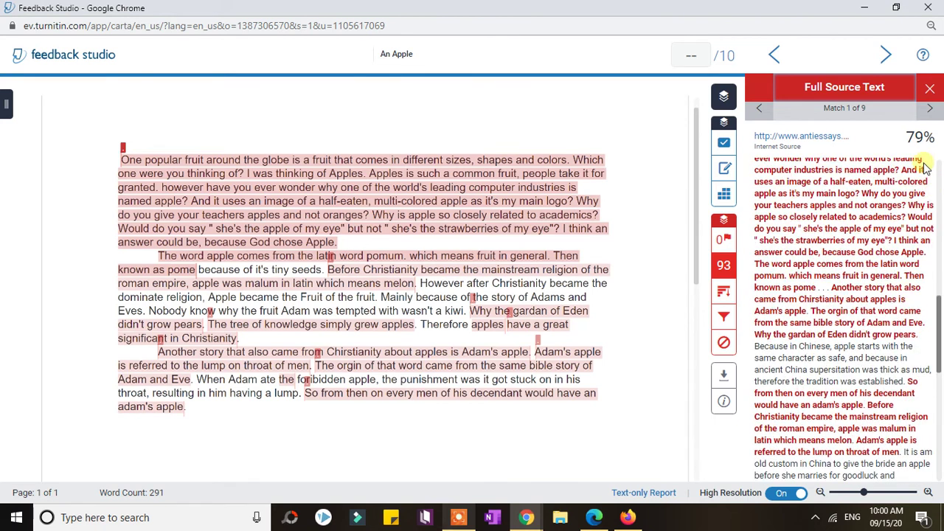
click(931, 90)
drag(940, 222, 941, 319)
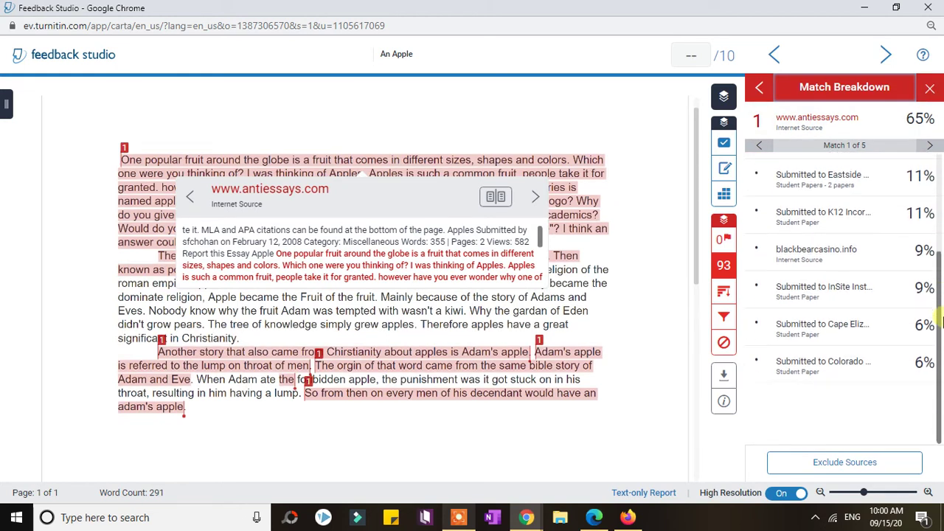
Break down the top match and expand the 16% luxbrandbagsstore.ru source into three URLs.
click(811, 371)
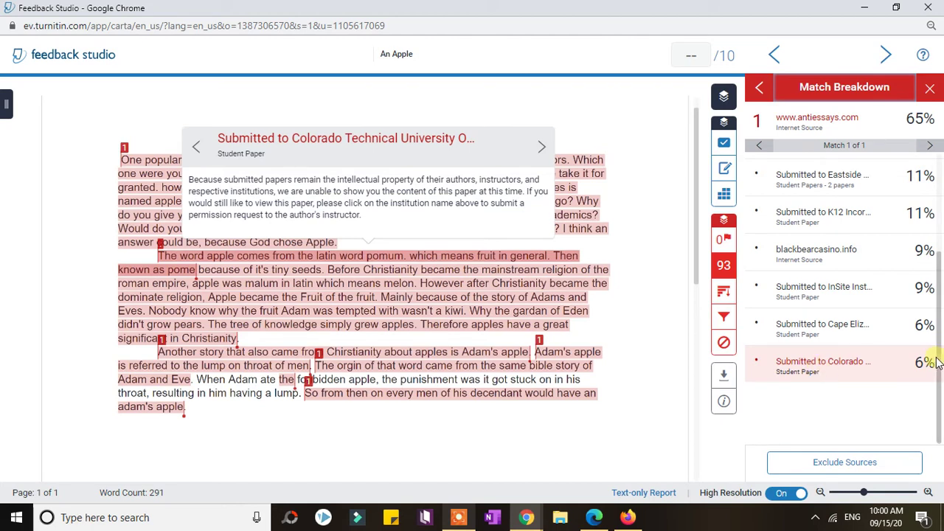
drag(939, 360, 942, 254)
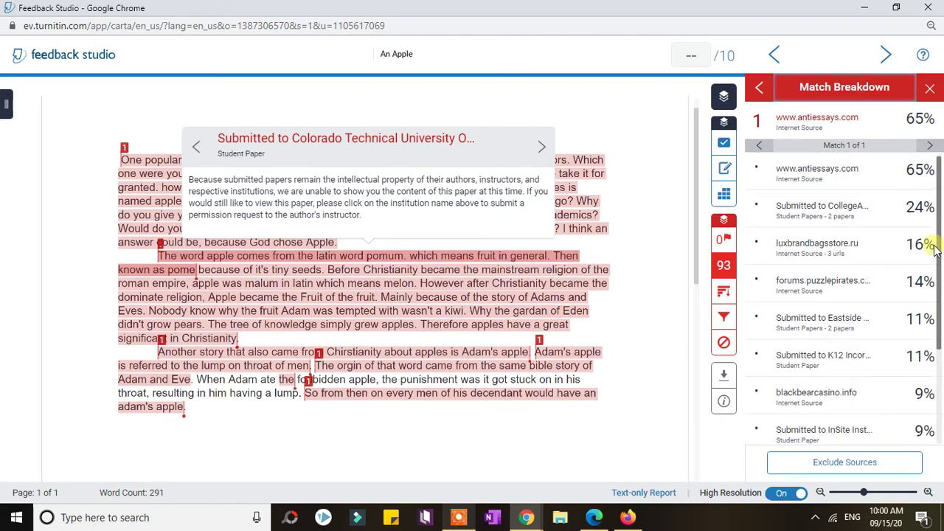
click(845, 252)
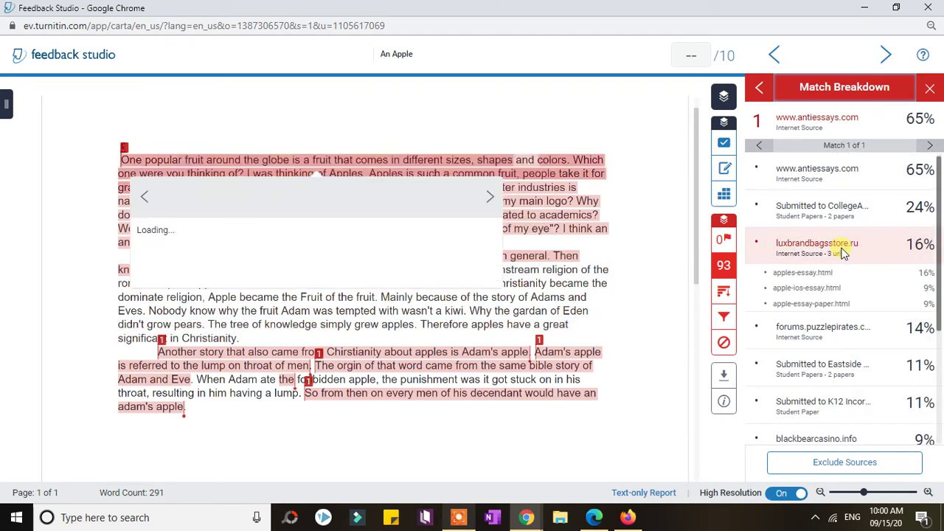
Return to Match Overview, preview the 28% Colorado student paper, then close the preview and toolbar.
click(763, 87)
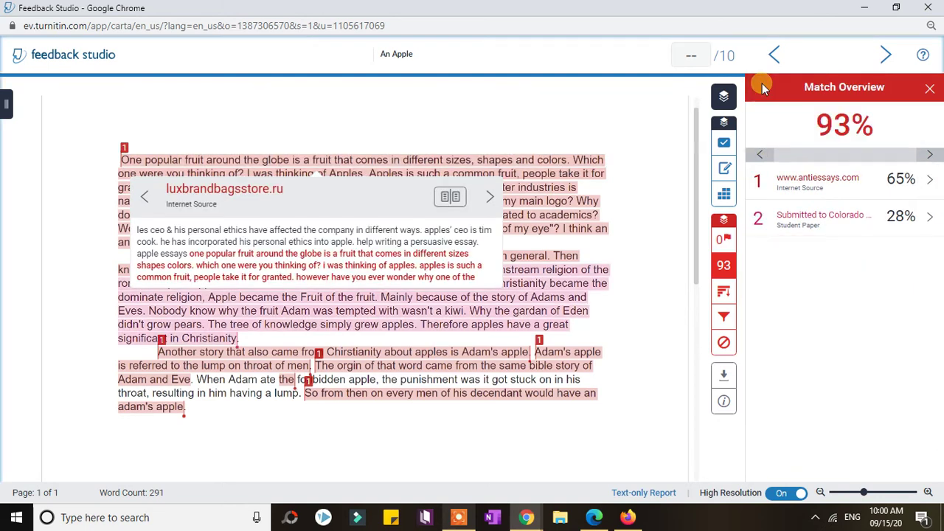
click(829, 227)
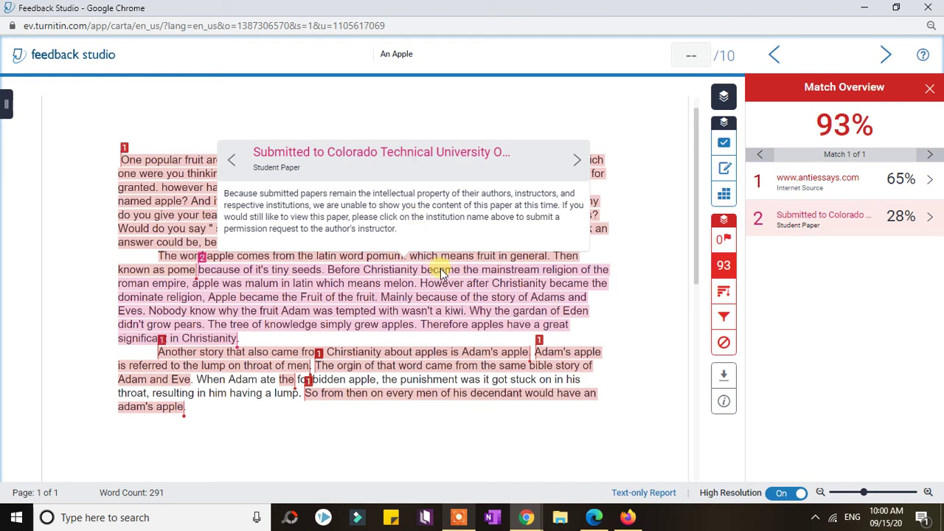
click(466, 297)
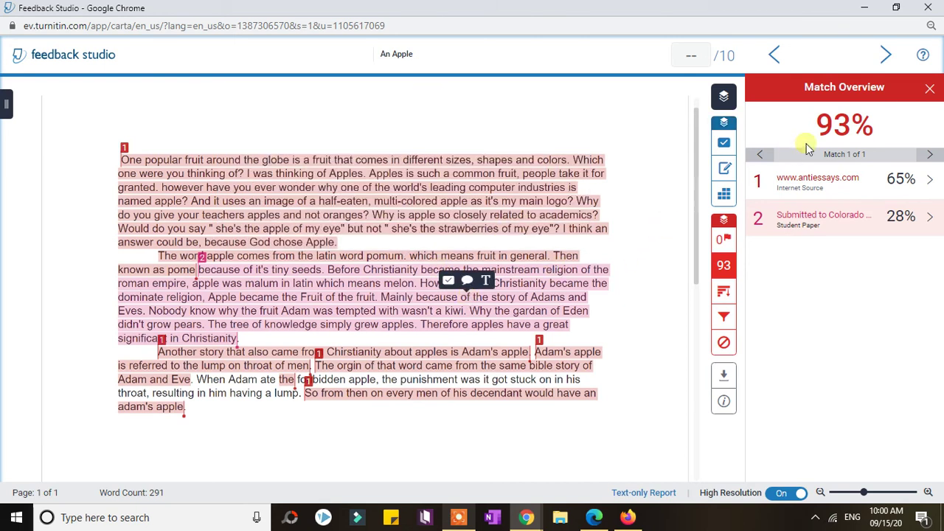
click(938, 89)
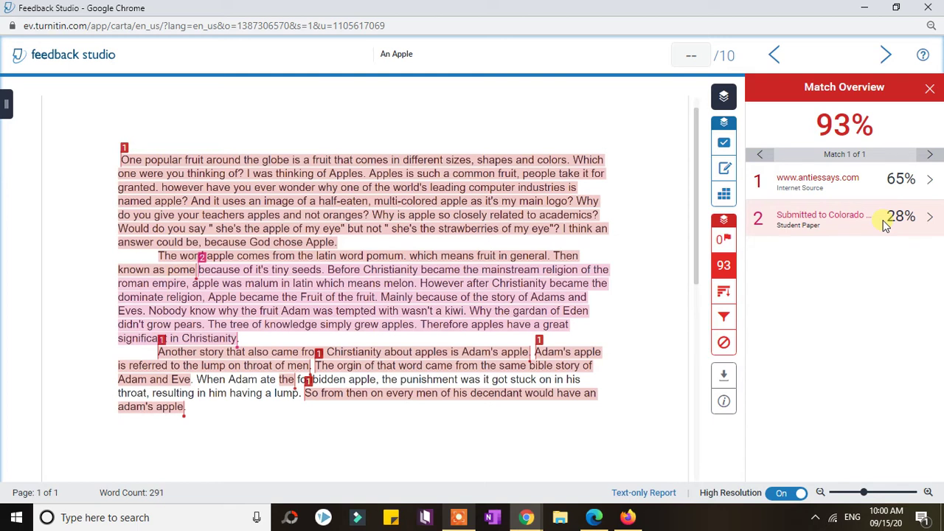
Scroll through the All Sources list, then bring up Filters and Settings.
click(729, 295)
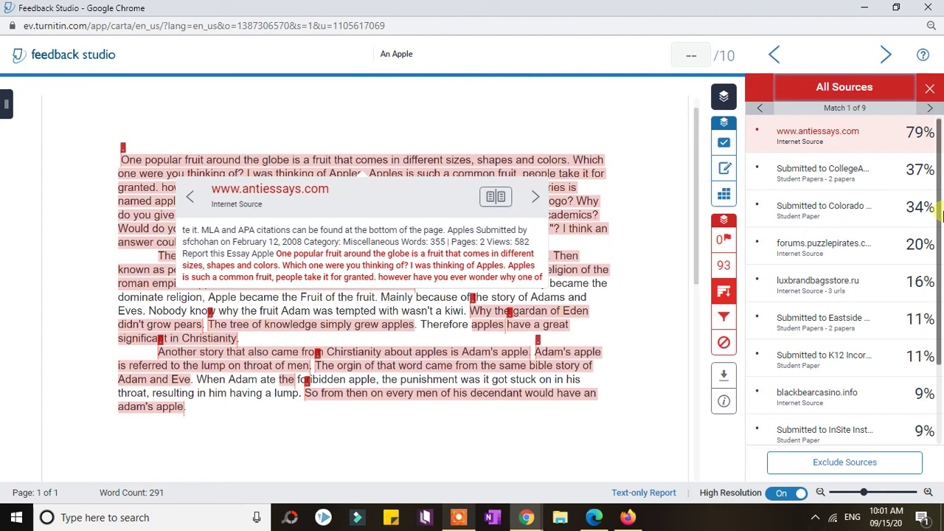
drag(942, 213, 939, 317)
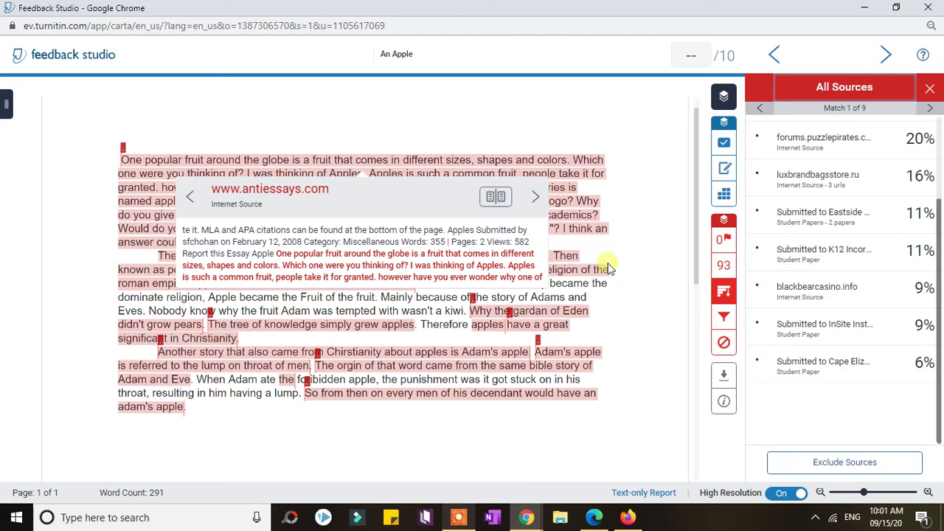
click(724, 316)
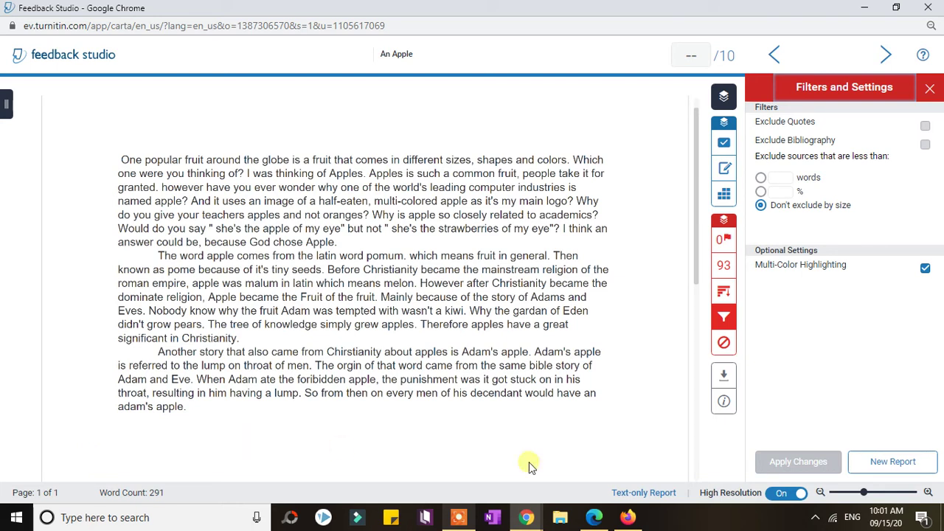
Exclude quotes and bibliography, keep all source sizes, and apply, dropping the score to 88%.
click(927, 146)
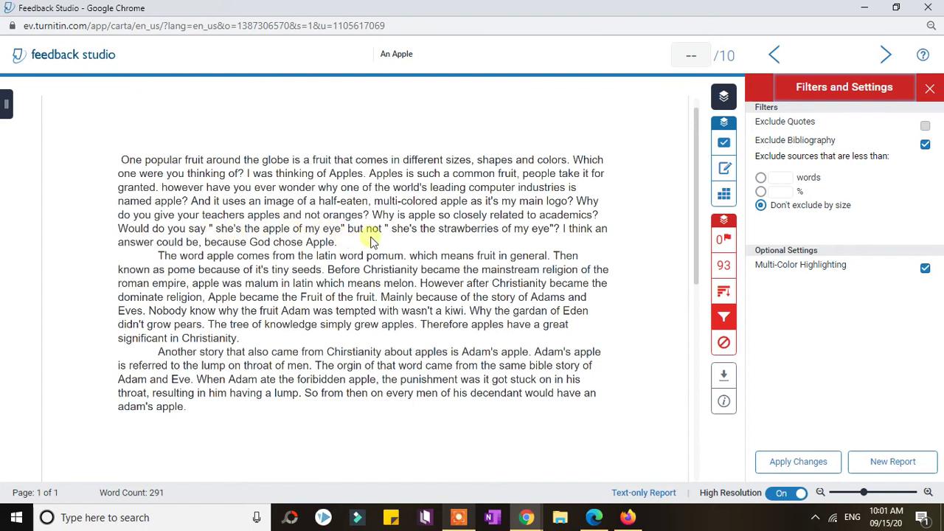
click(925, 126)
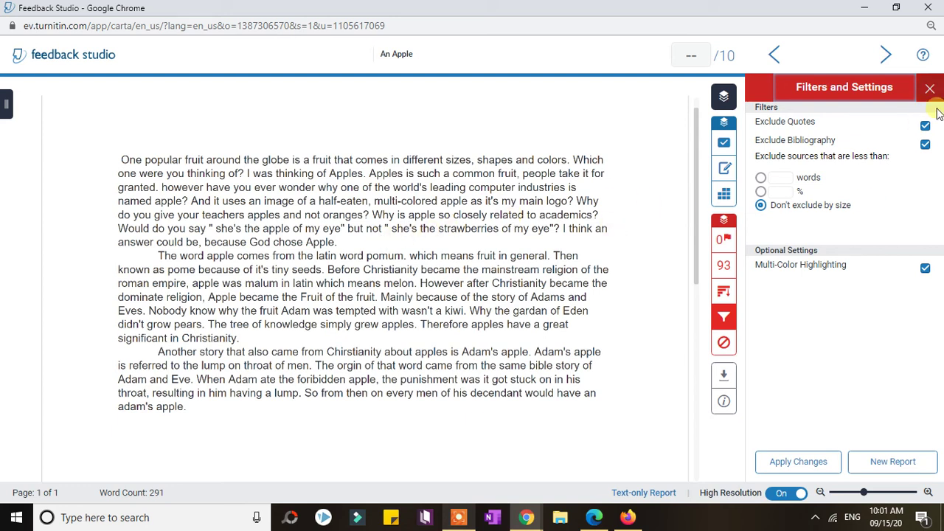
click(782, 184)
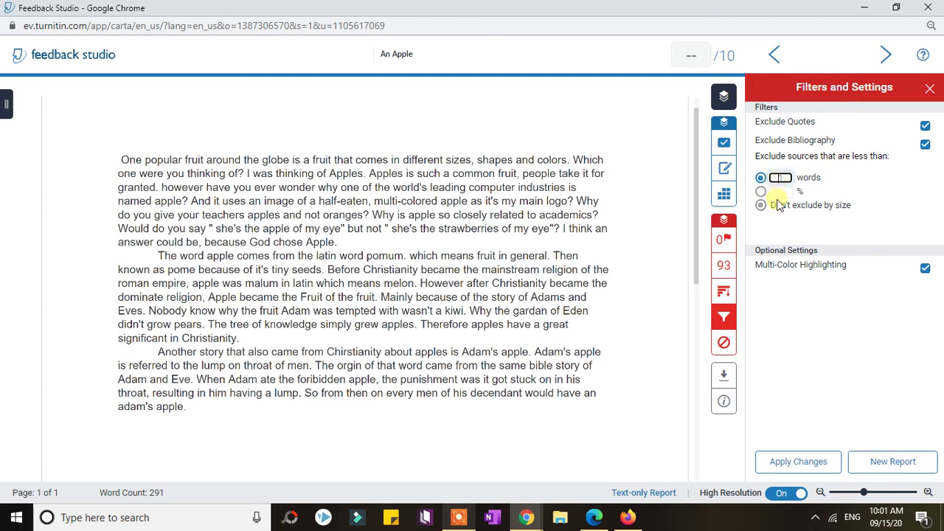
click(761, 192)
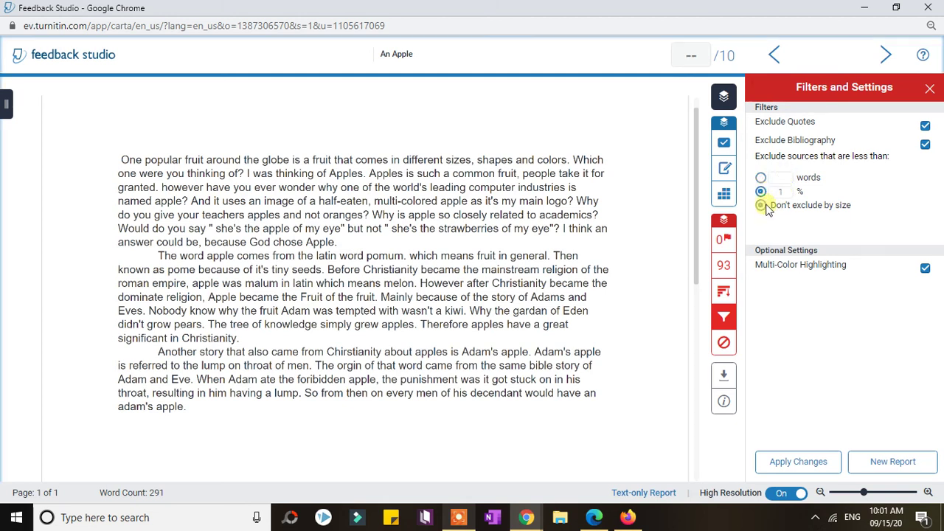
click(762, 207)
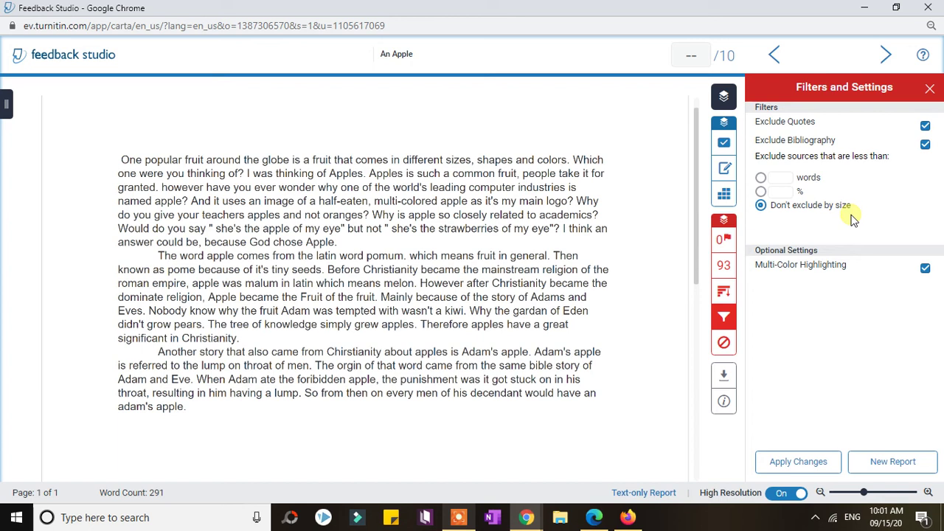
click(820, 471)
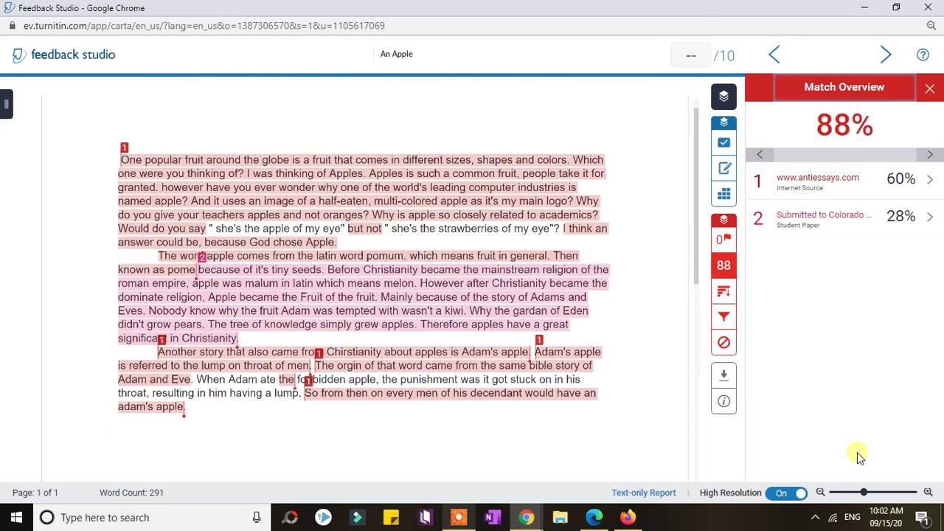
click(724, 317)
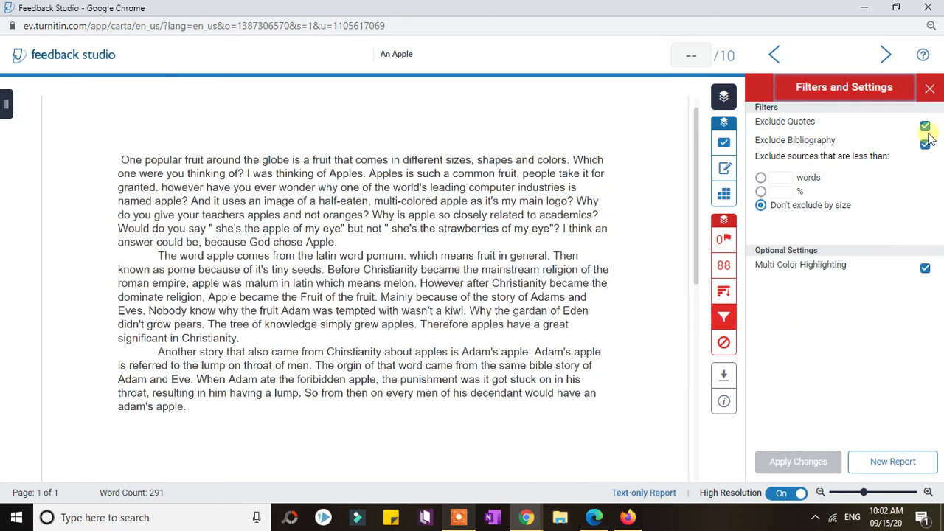
click(724, 267)
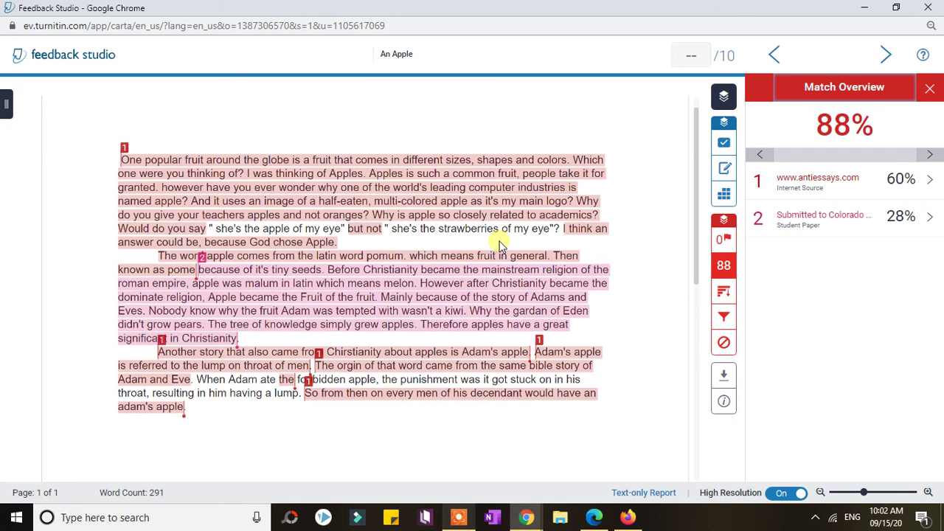
click(725, 344)
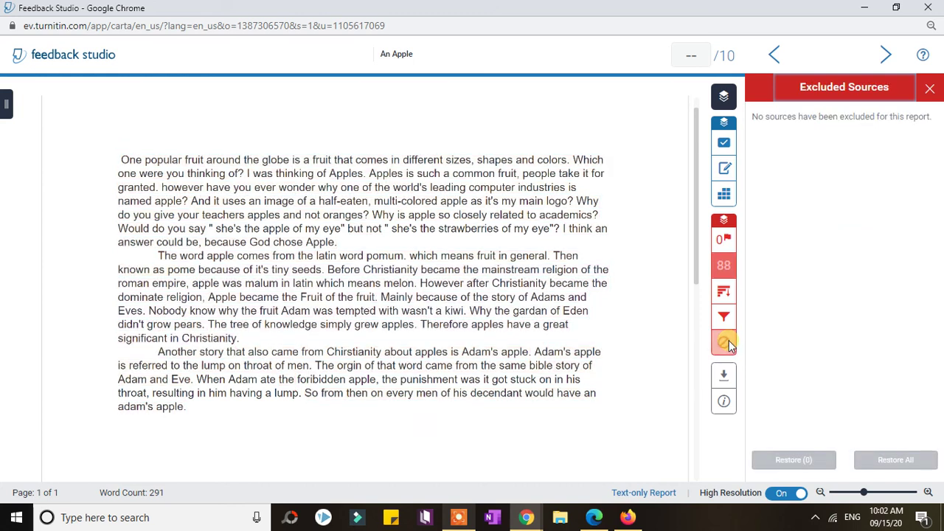
click(723, 243)
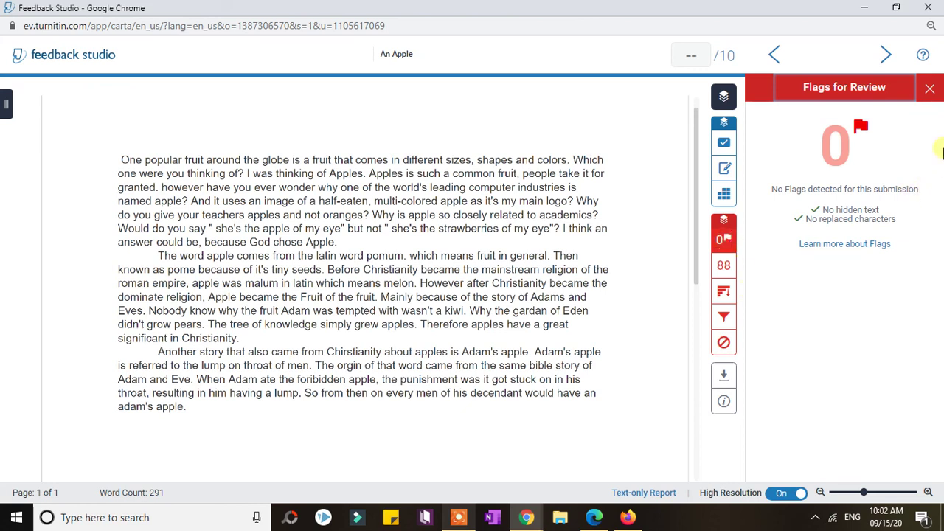
click(929, 89)
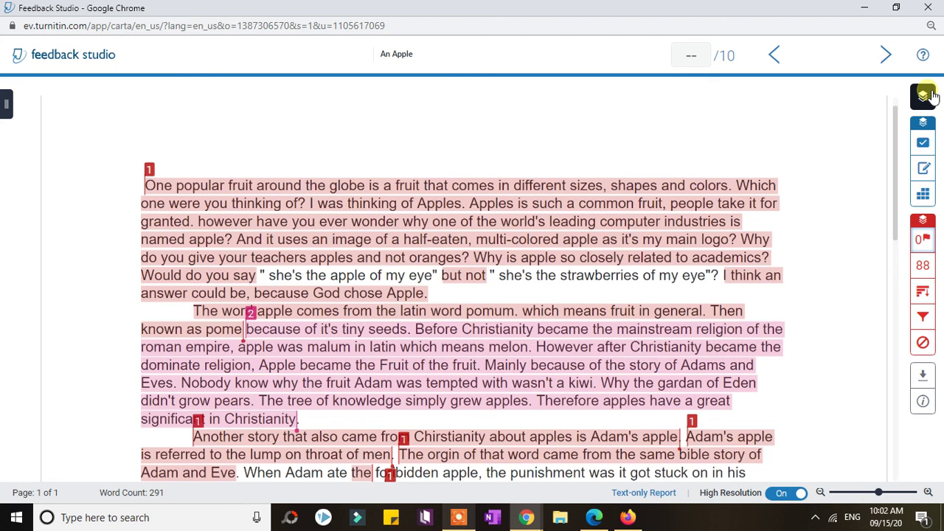
click(924, 273)
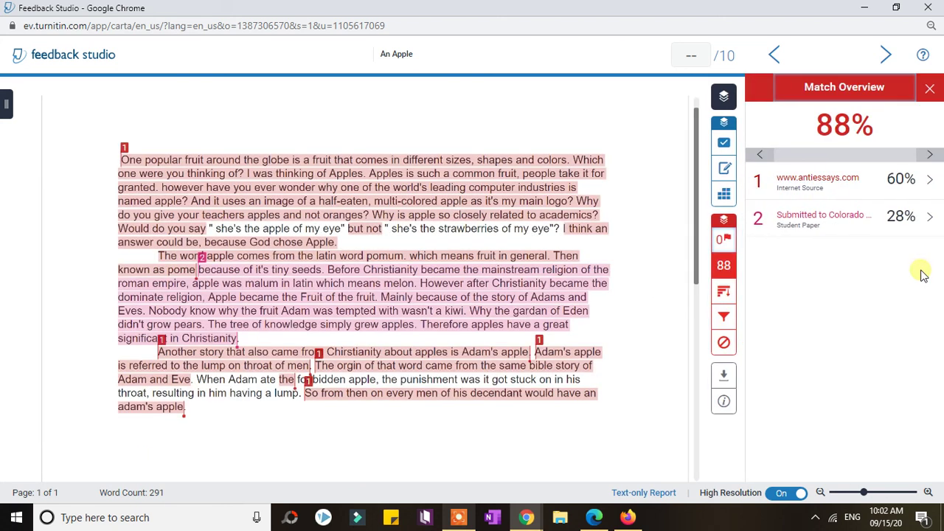
Confirm in Filters and Settings that quotes and bibliography are excluded, then close the panel.
click(725, 317)
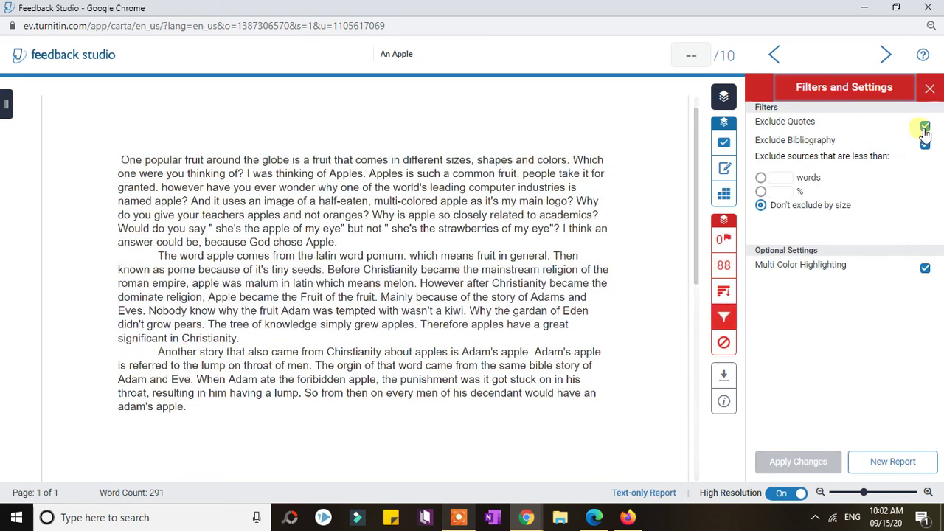
click(932, 89)
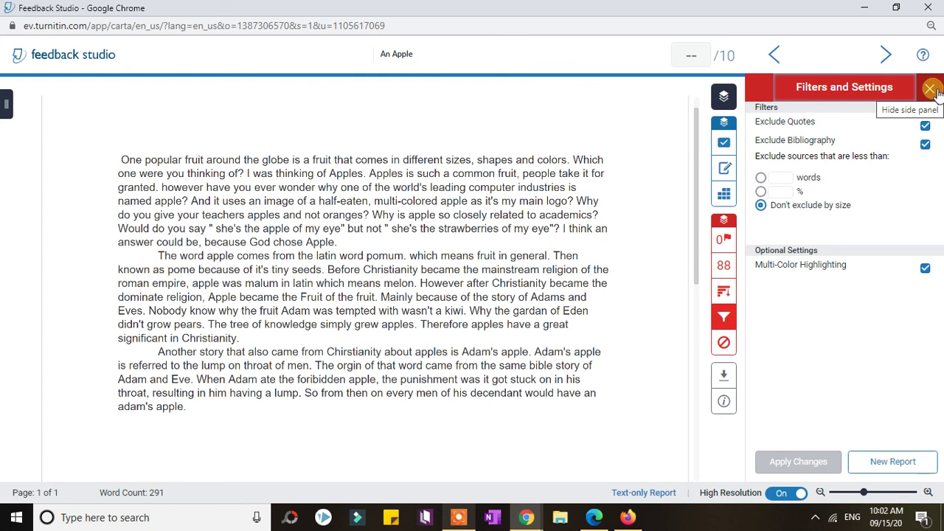